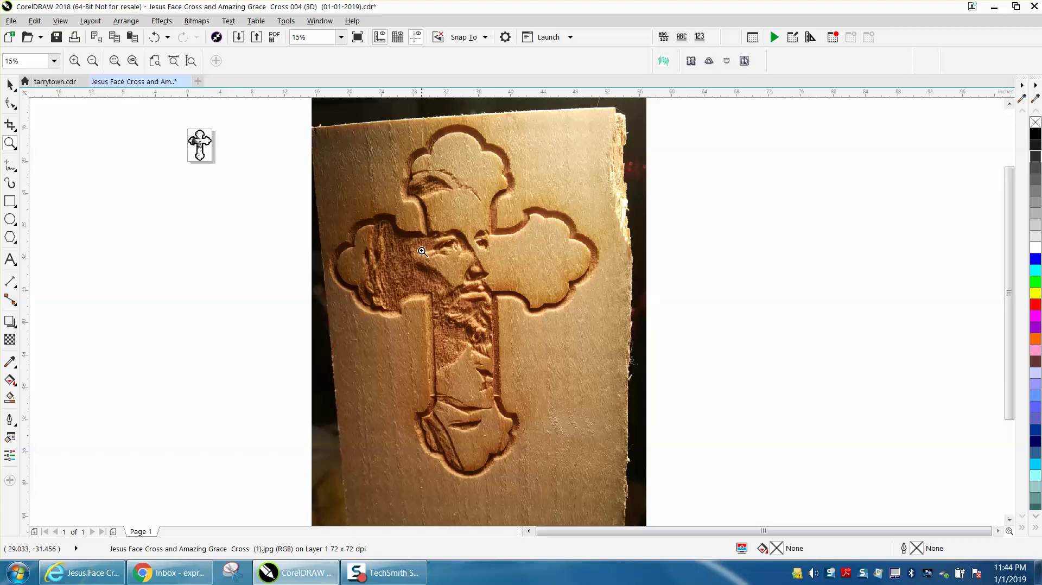
Zoom around the cross design, fit the page to the window, and select the cross parts.
scroll(529, 293, up, 4)
scroll(522, 279, down, 2)
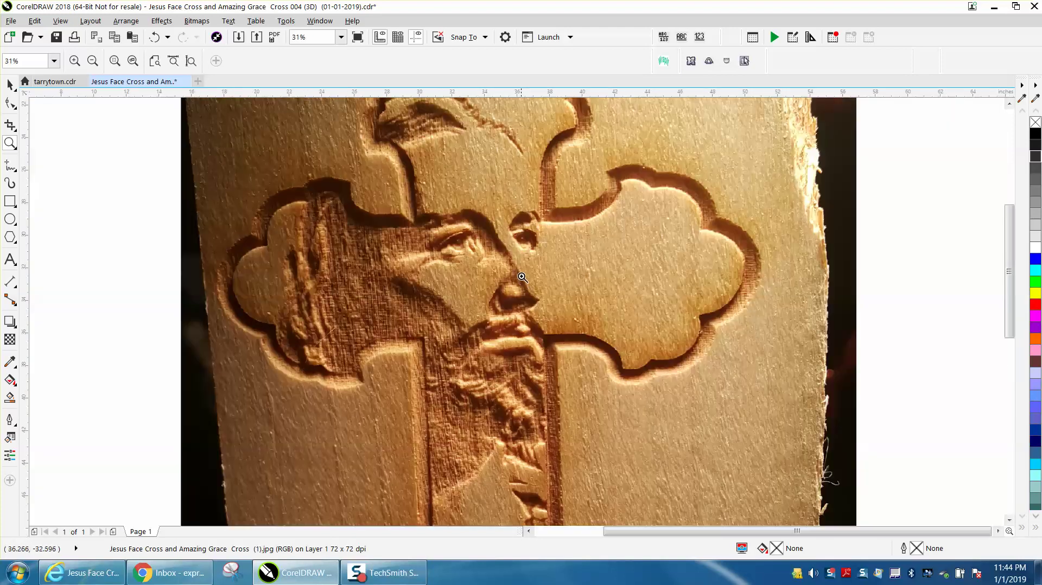
scroll(524, 280, down, 1)
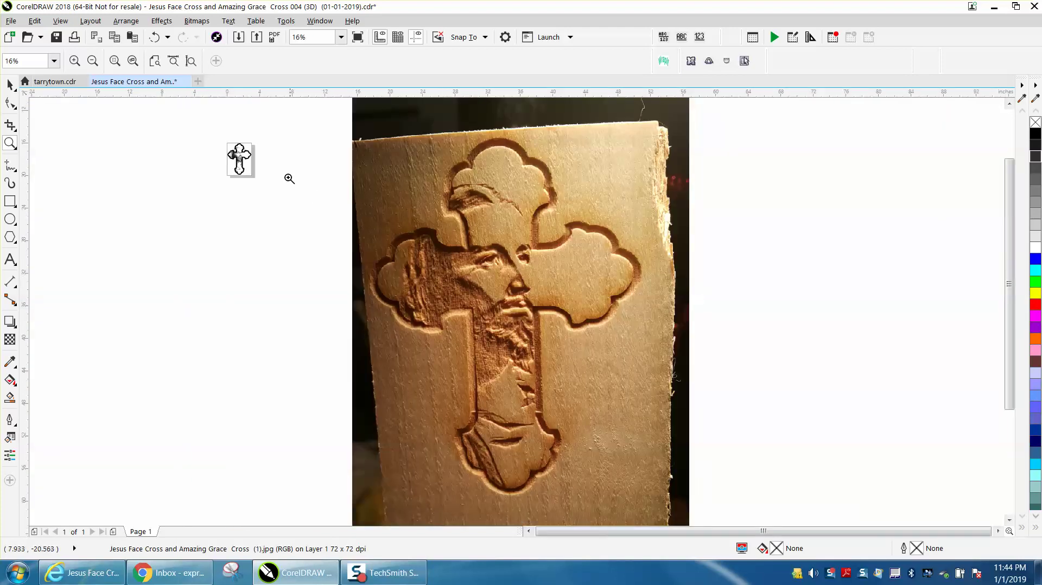
drag(216, 143, 290, 196)
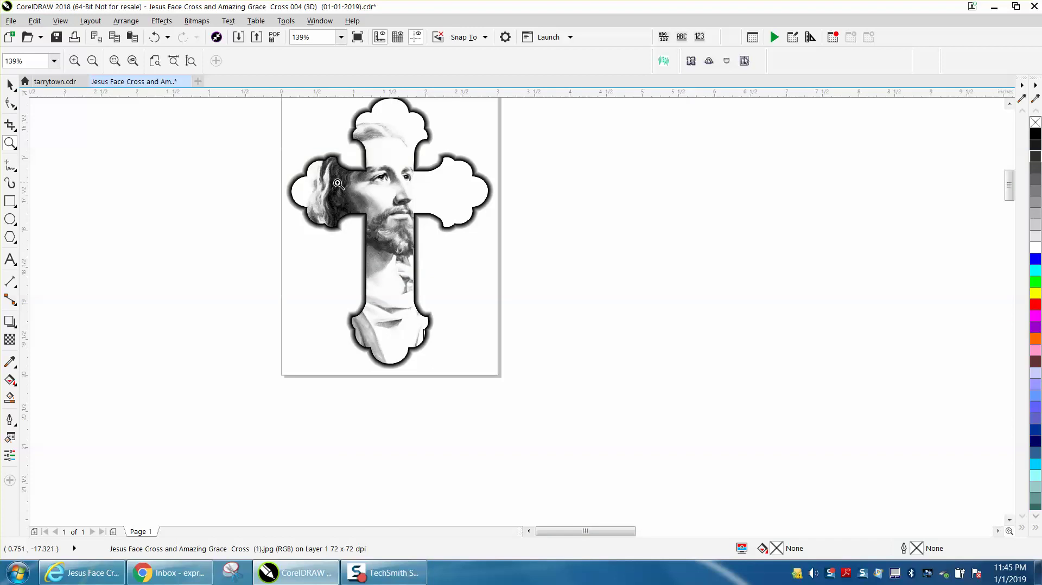
scroll(334, 186, down, 1)
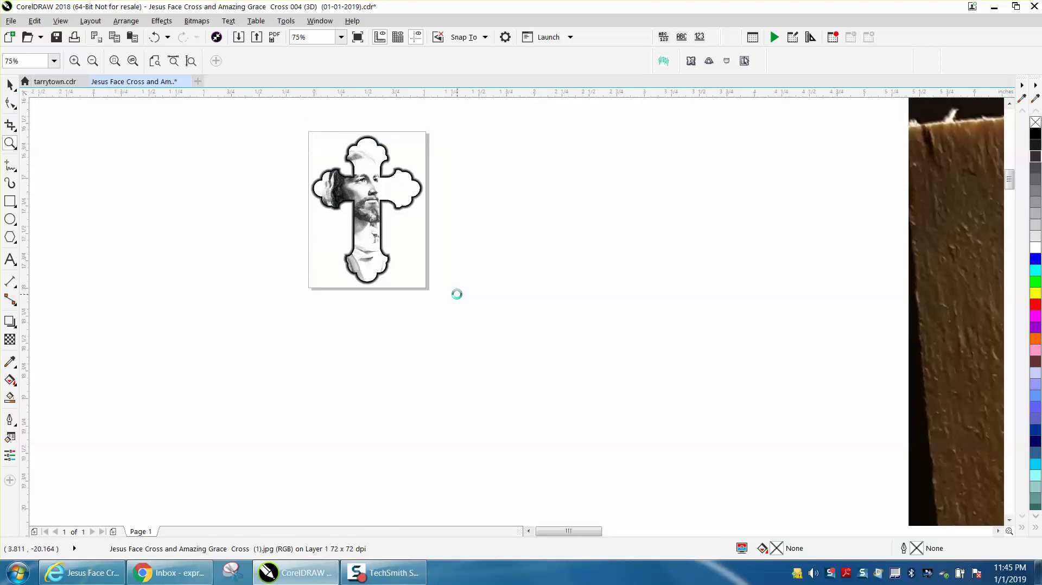
key(shift+F4)
scroll(440, 248, down, 2)
key(shift+F4)
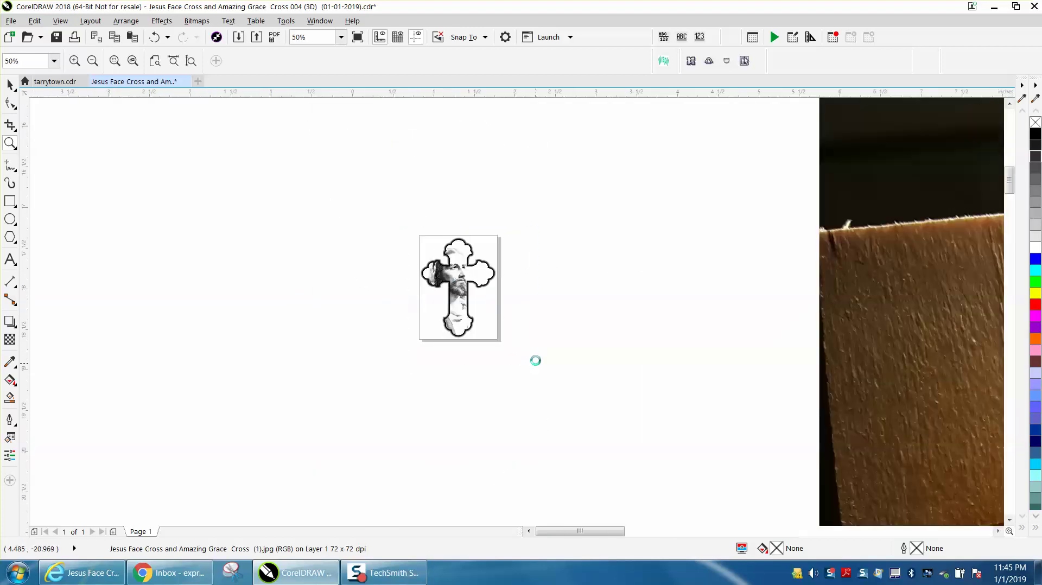
click(10, 85)
click(449, 171)
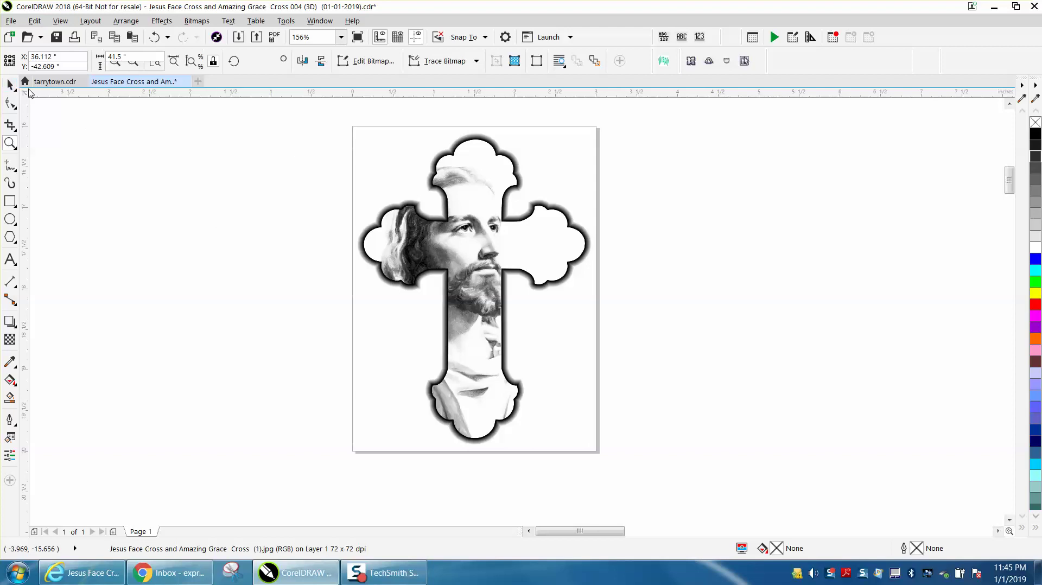
click(463, 173)
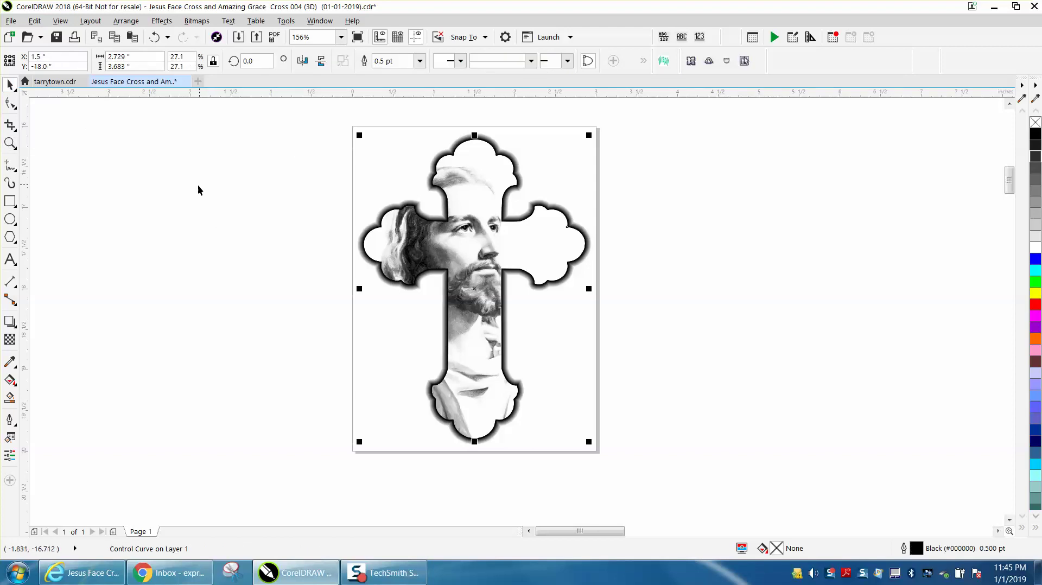
Draw a small test square left of the page and set its fill to none.
key(F6)
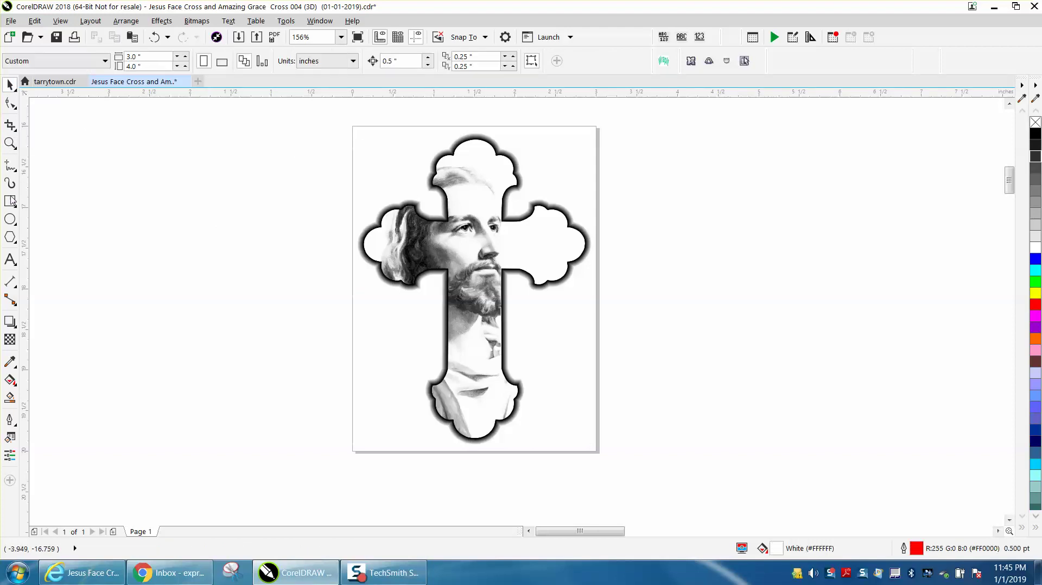
drag(151, 206, 177, 231)
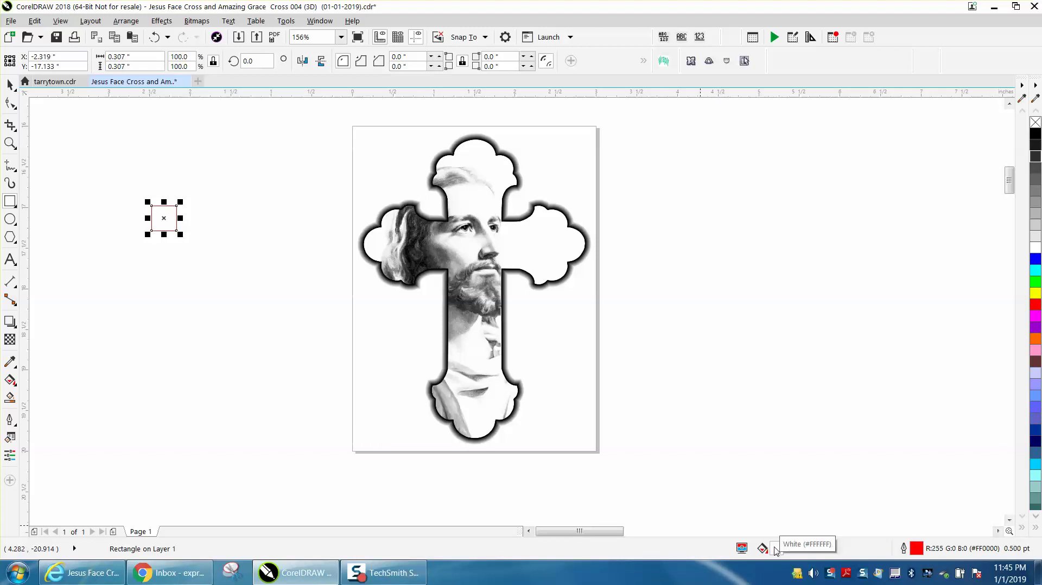
double_click(777, 551)
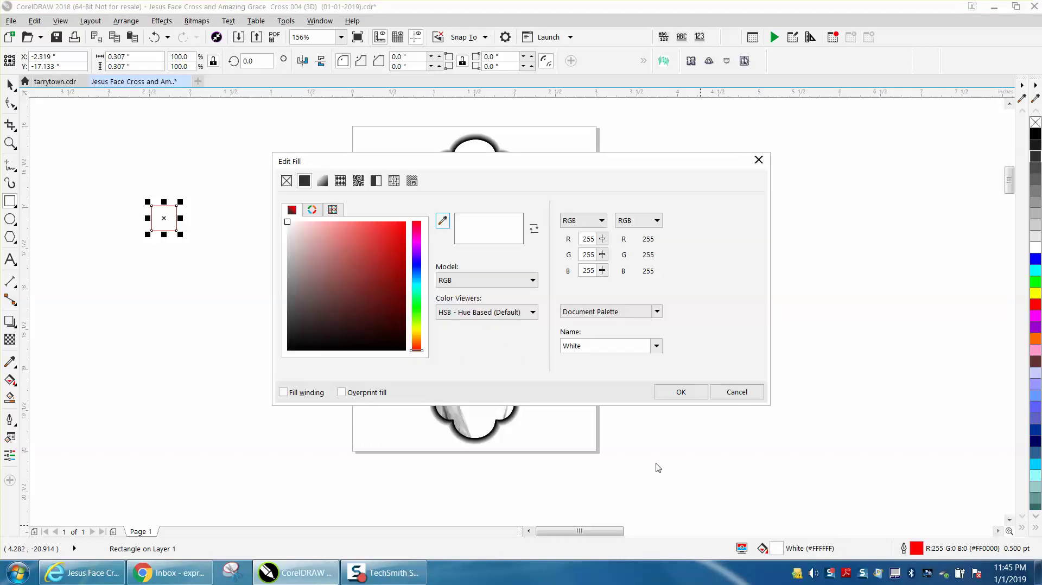
click(289, 181)
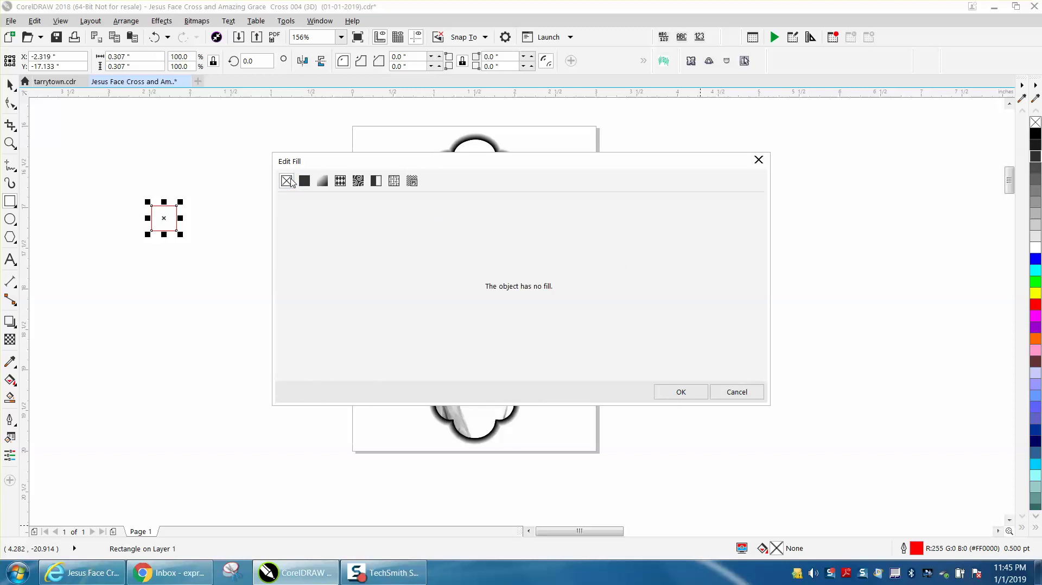
click(685, 393)
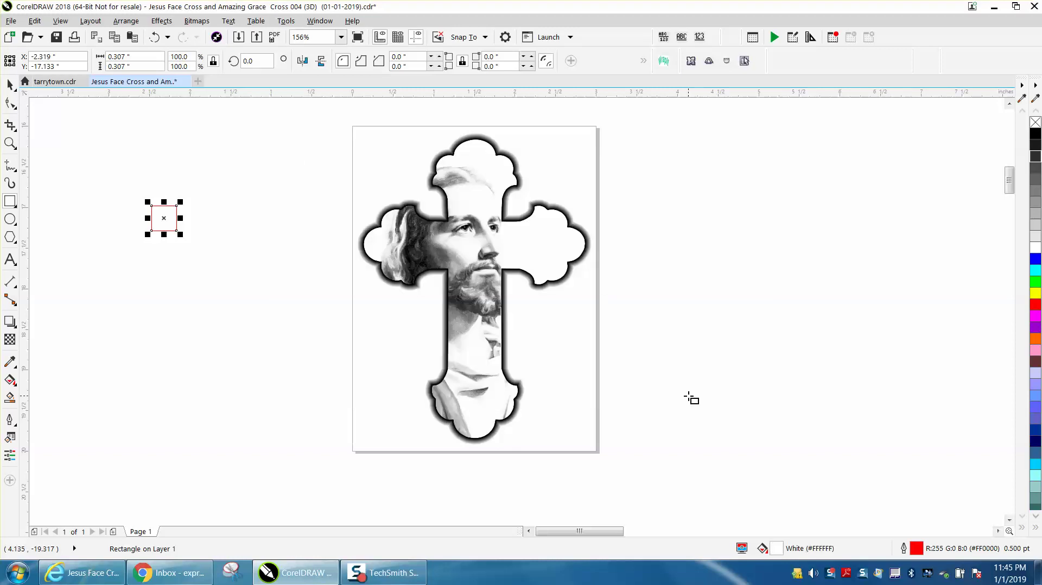
With nothing selected, set the default graphic fill to No Fill, then select the test square.
click(10, 85)
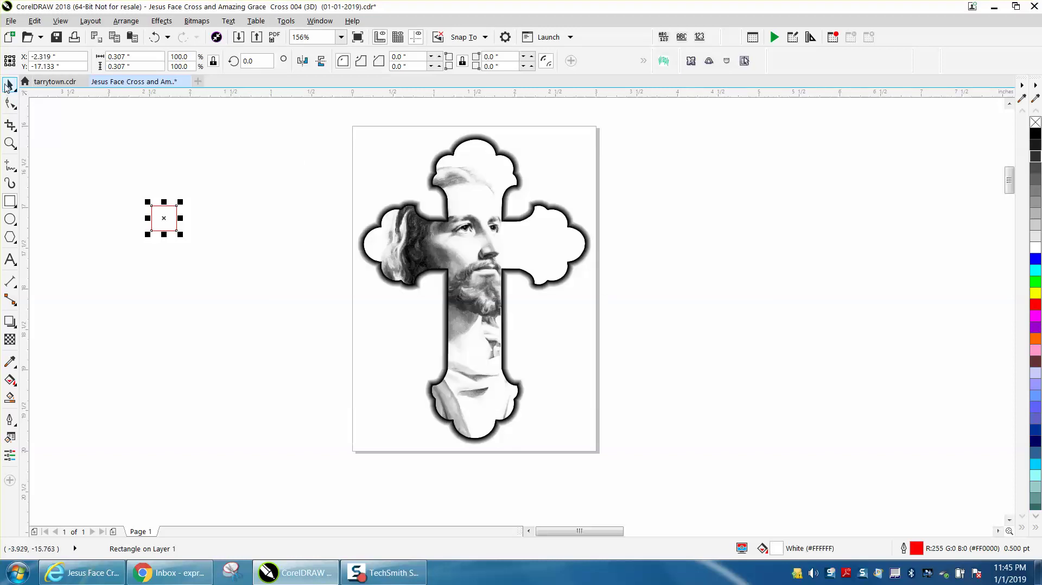
click(217, 220)
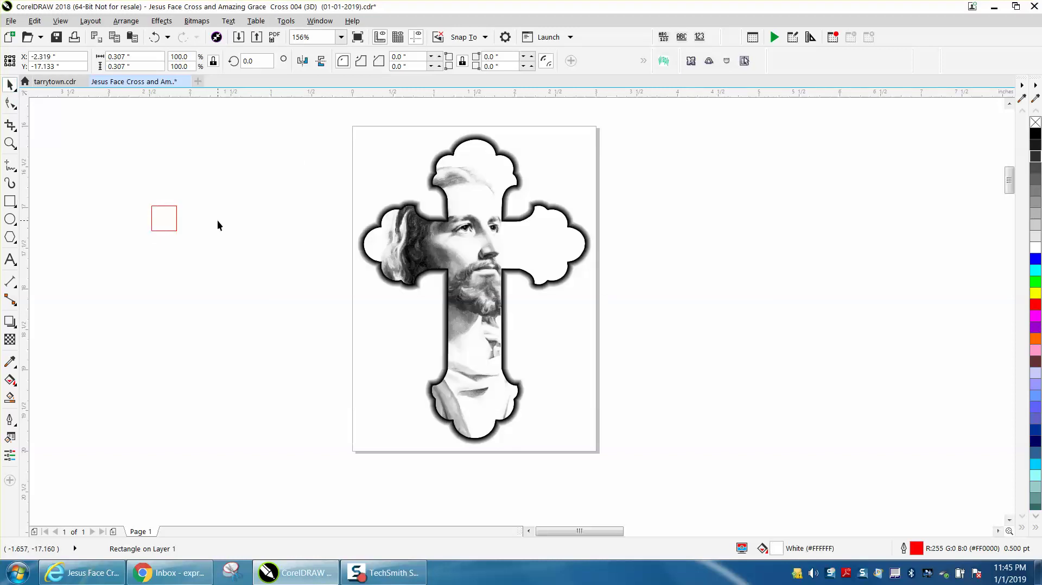
double_click(778, 549)
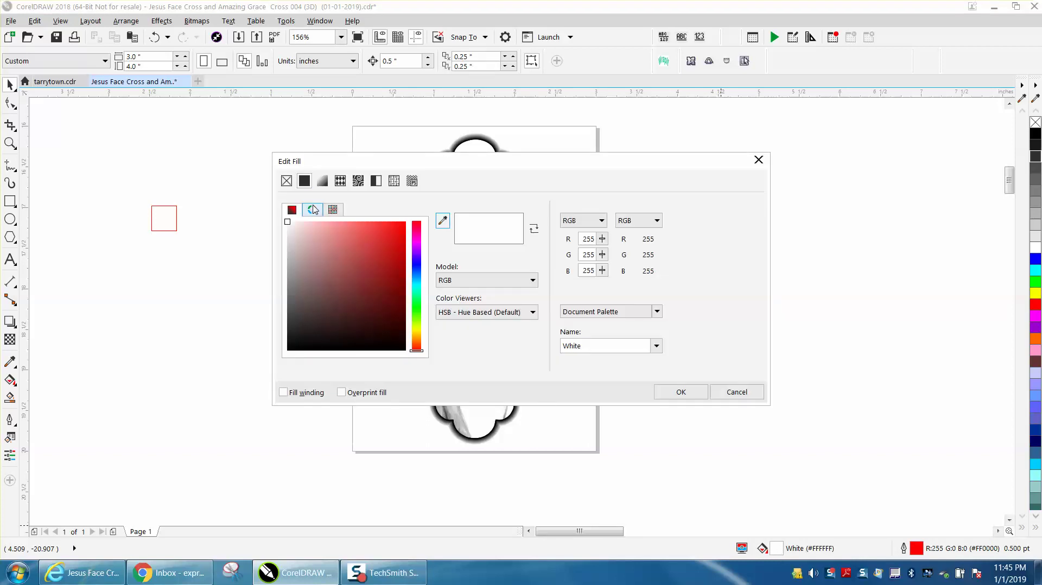
click(286, 181)
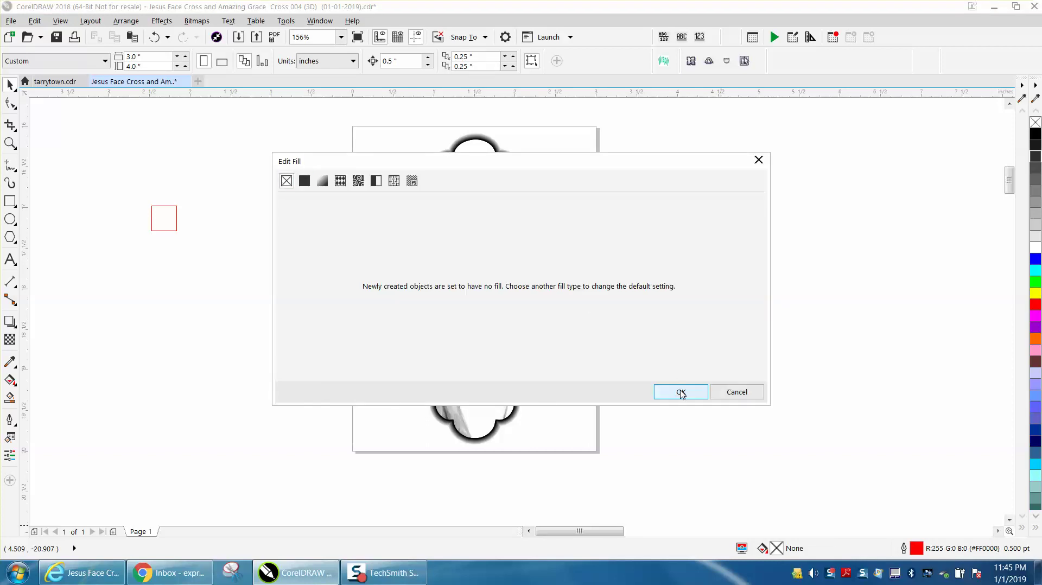
click(680, 389)
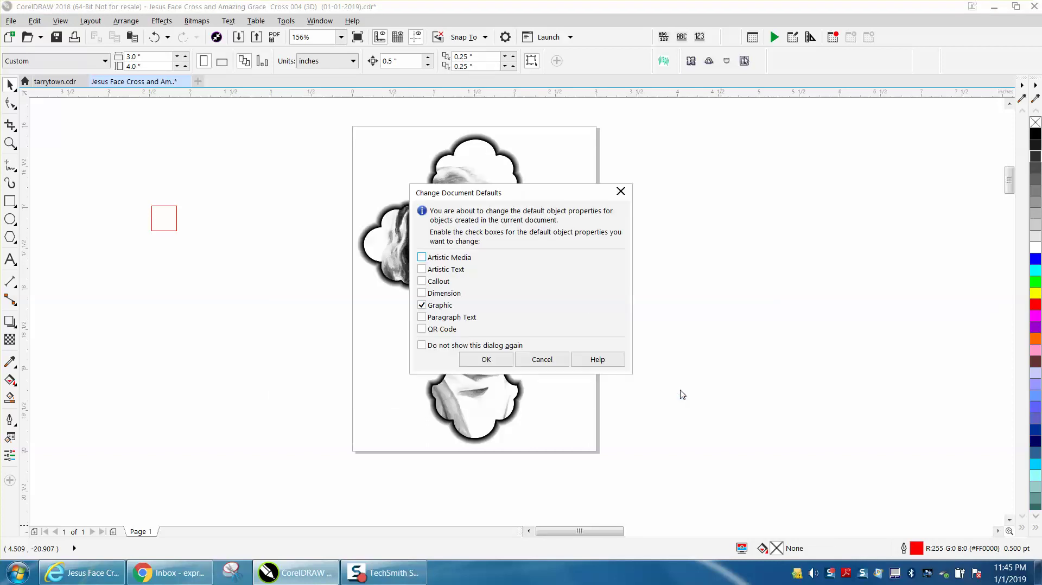
click(486, 360)
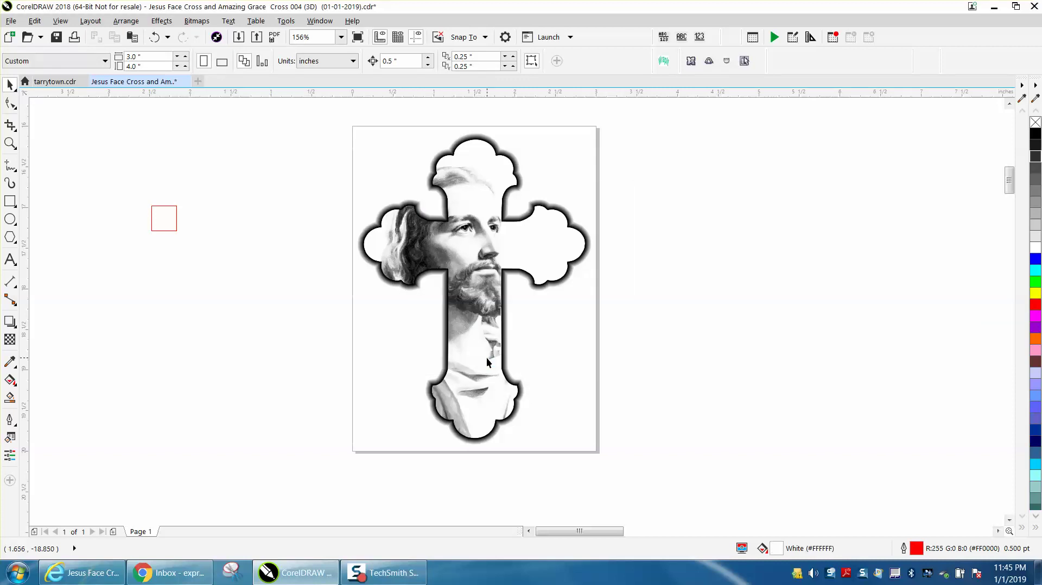
click(163, 230)
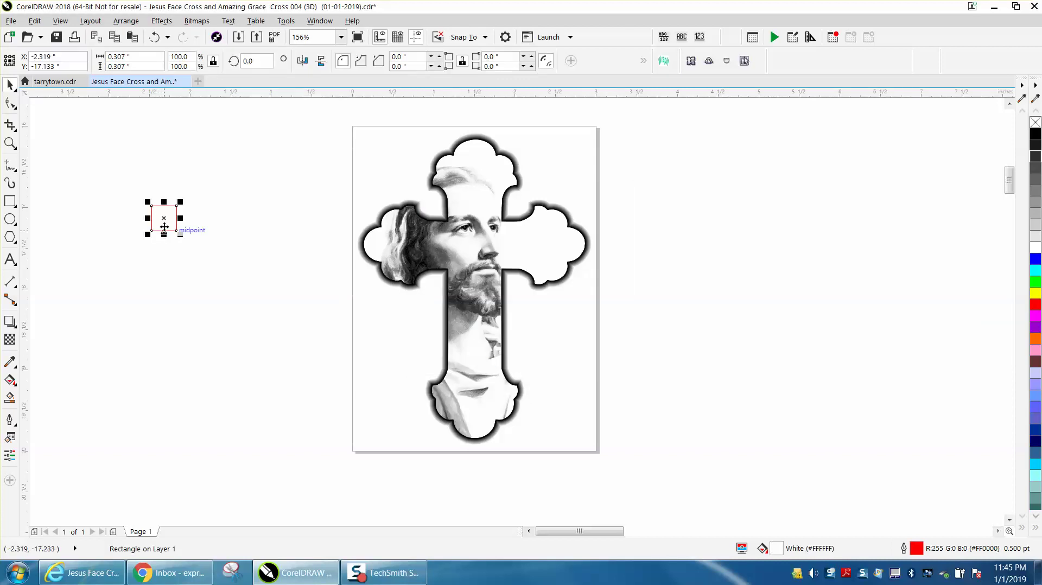
Delete the test square, then check the cross outline's Arrange menu without changing anything.
key(Delete)
click(481, 246)
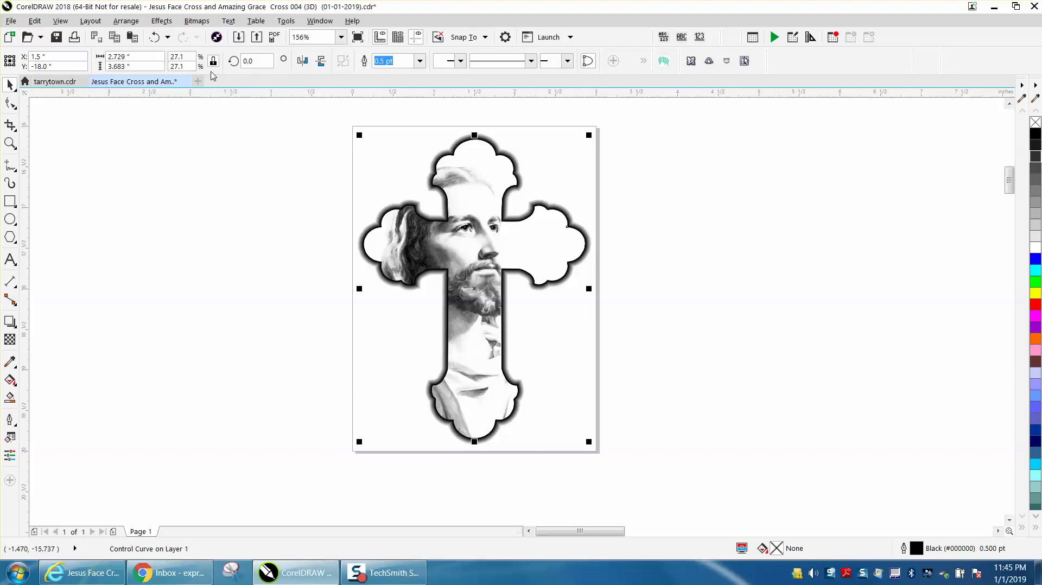
click(126, 21)
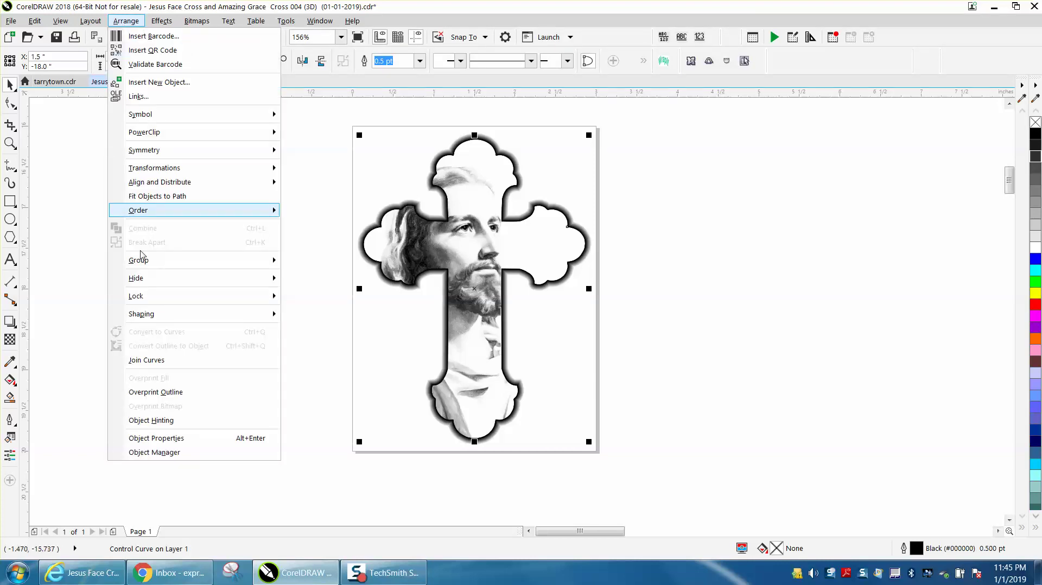
mouse_move(144, 263)
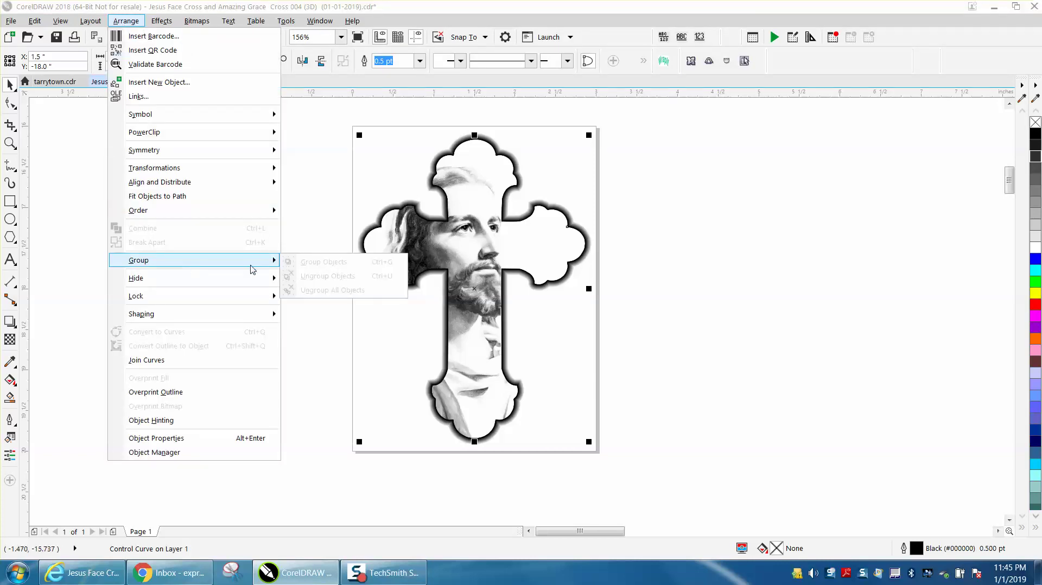
click(294, 229)
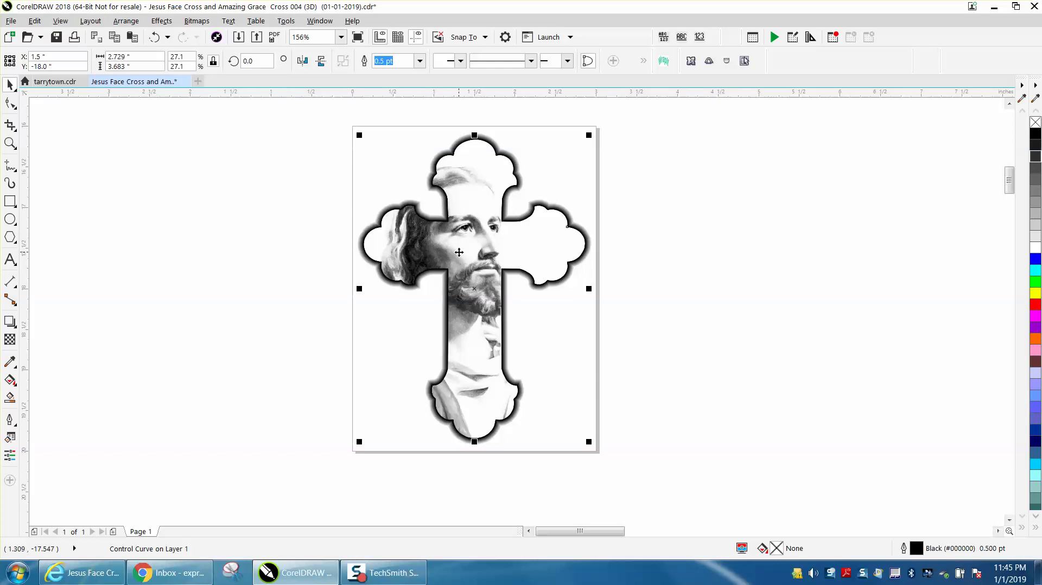
click(333, 139)
Marquee-select all four cross objects and create a red boundary outline around them.
drag(335, 118, 670, 461)
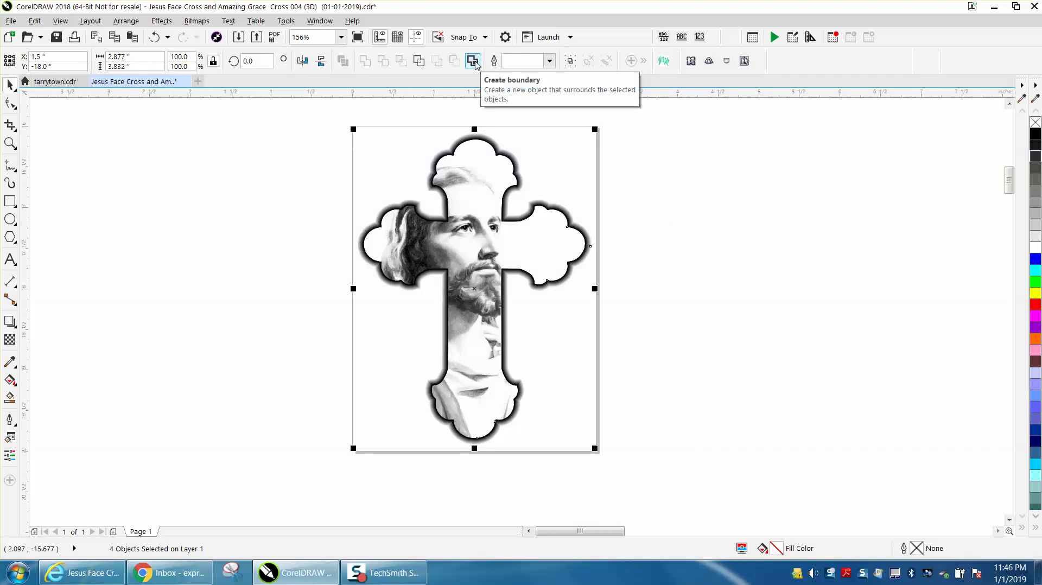
click(473, 61)
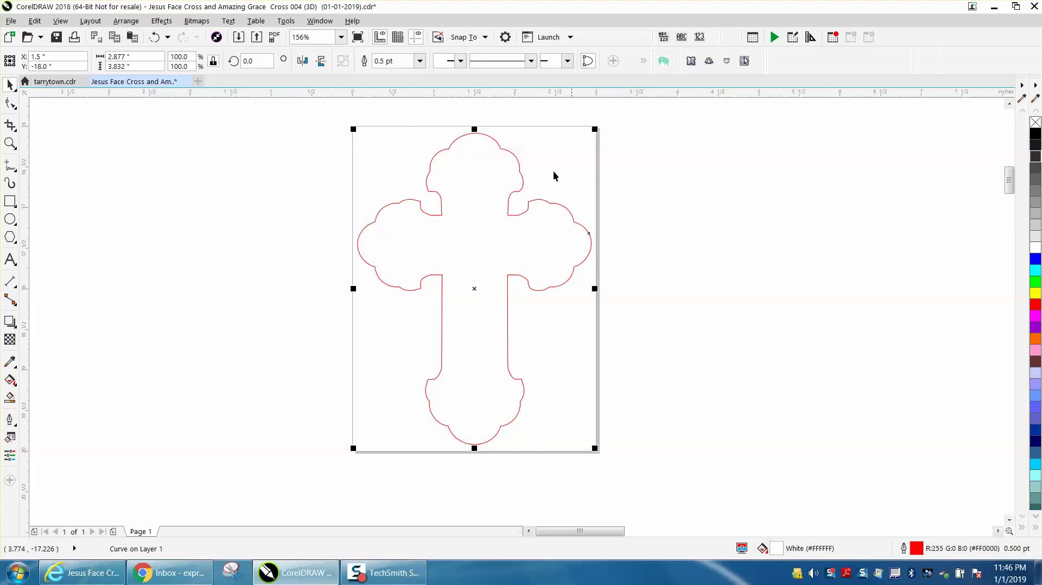
click(404, 103)
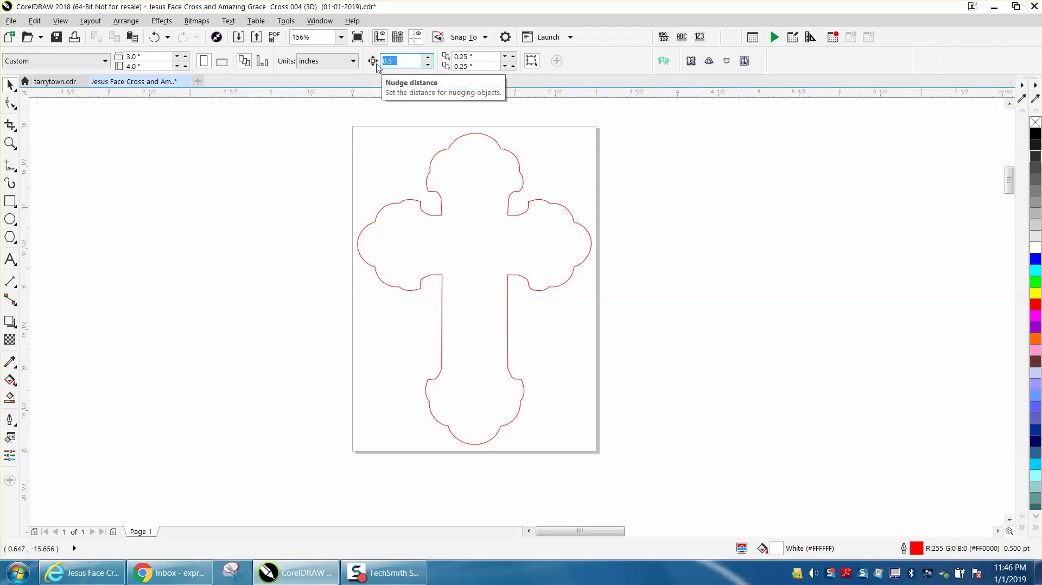
Set the nudge distance to 3 inches, nudge the red cross outline left, and remove its fill.
text(3)
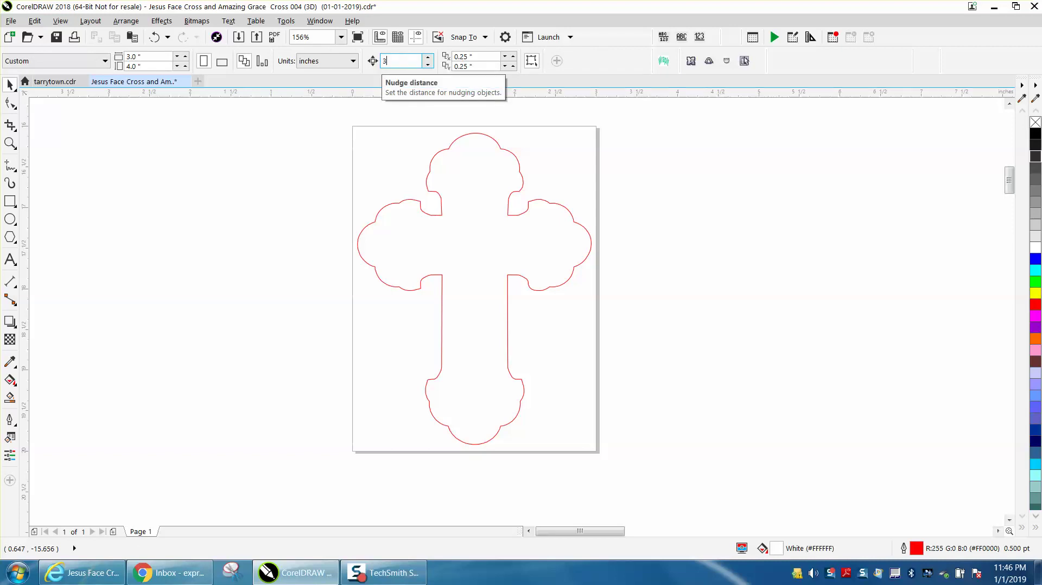
click(504, 149)
key(Left)
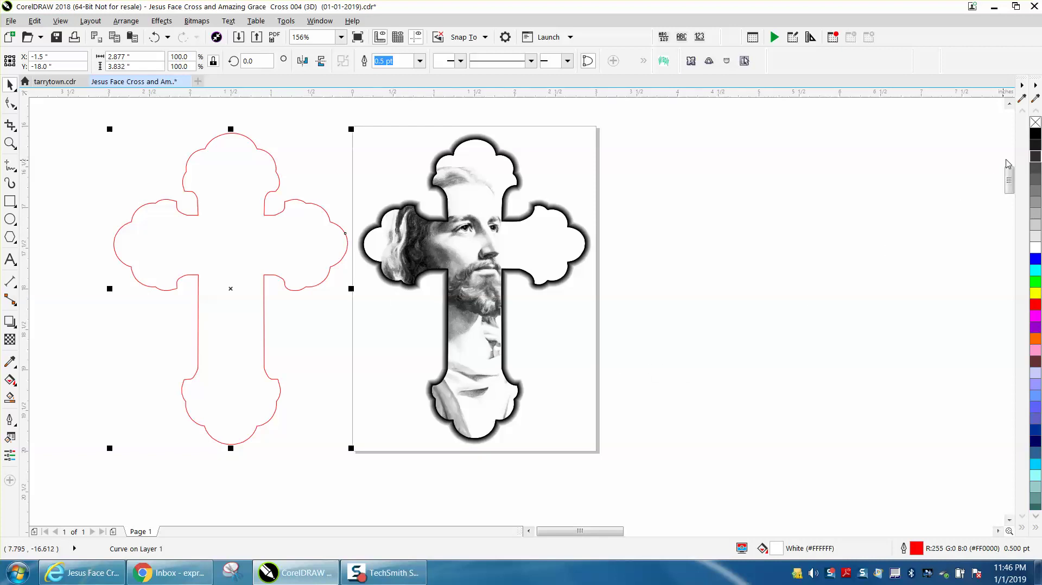
click(1035, 123)
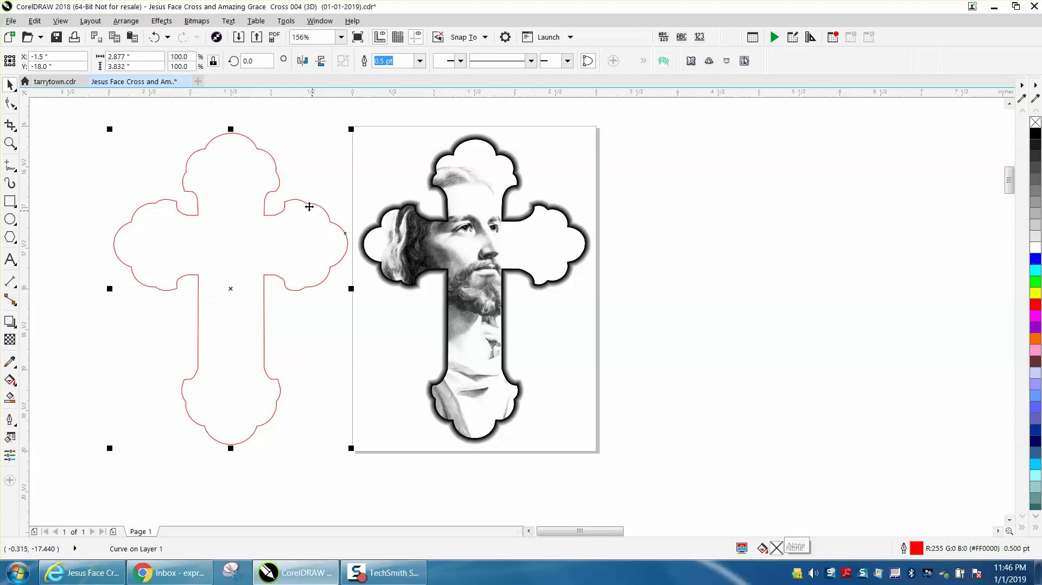
Apply a 1-step outside contour at 0.063-inch offset to the cross outline.
click(161, 21)
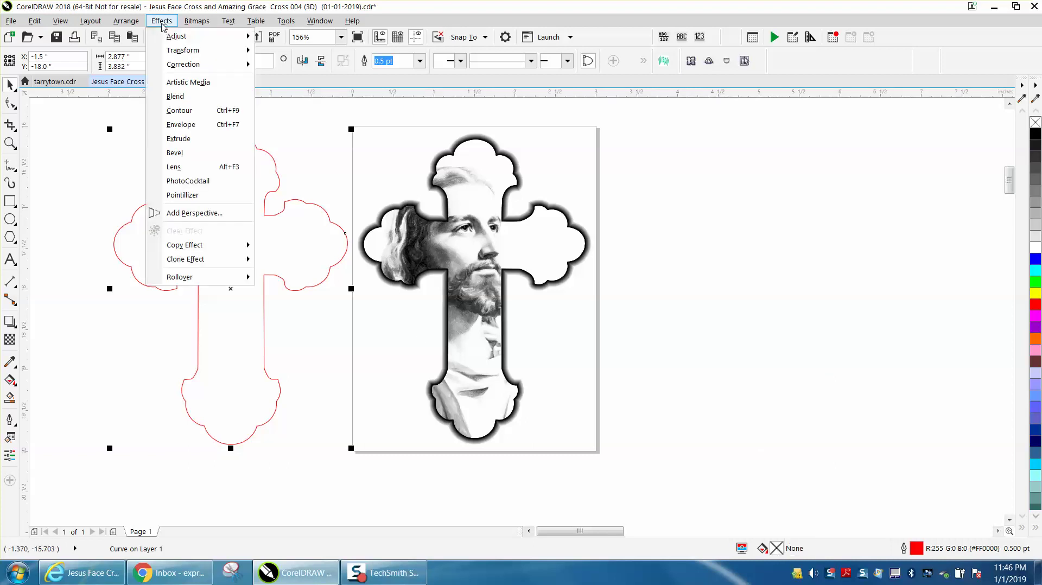
click(173, 112)
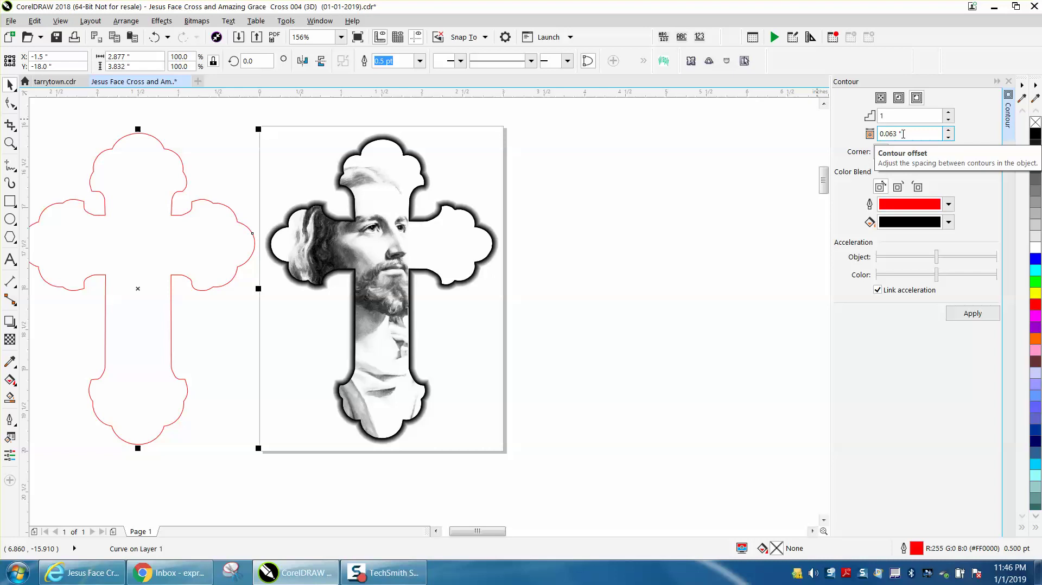
click(965, 316)
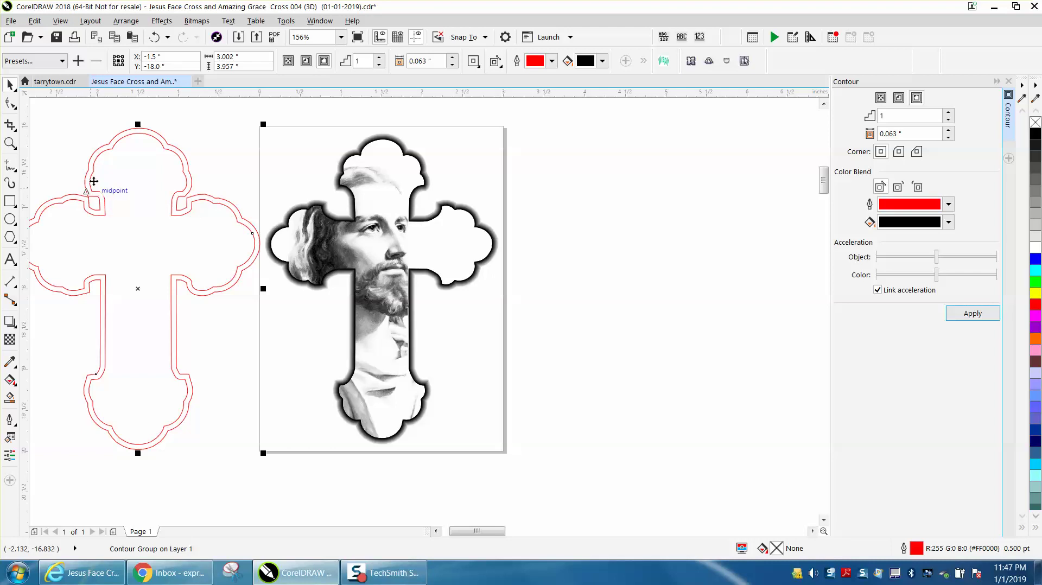
Break the contour group apart and drag the outer contour curve right onto the photo cross.
click(126, 21)
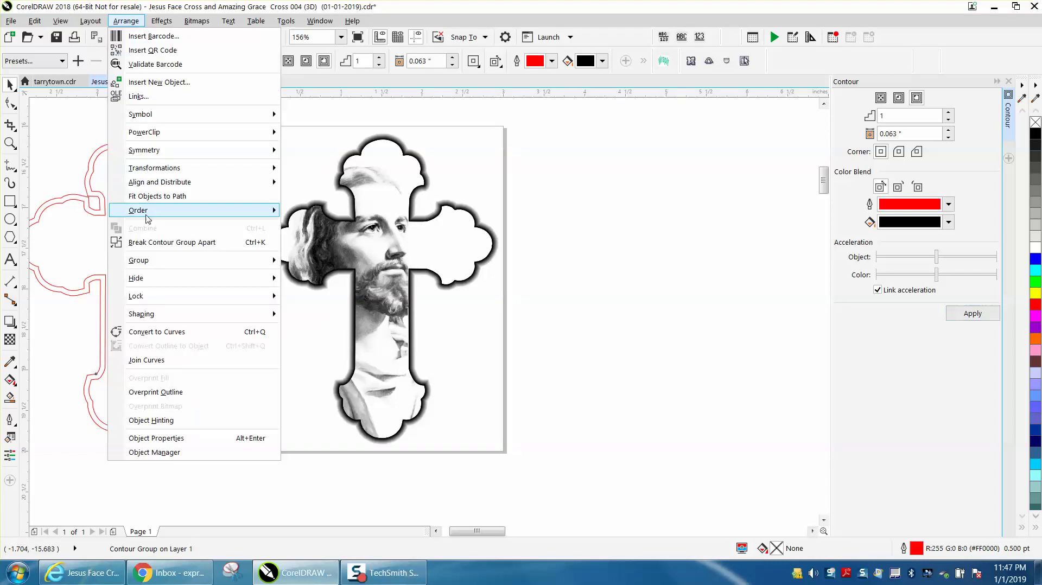
click(155, 242)
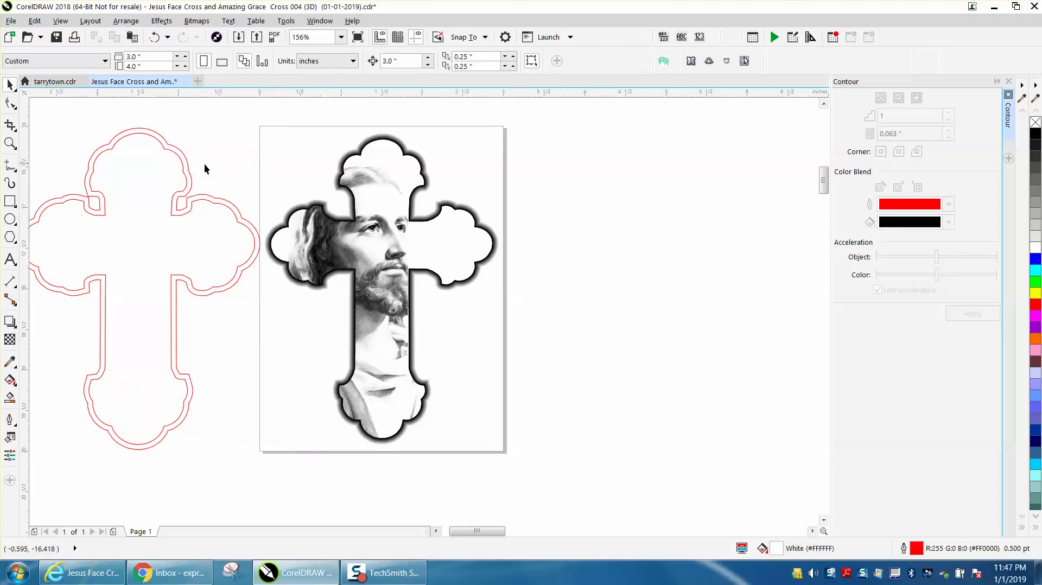
click(187, 164)
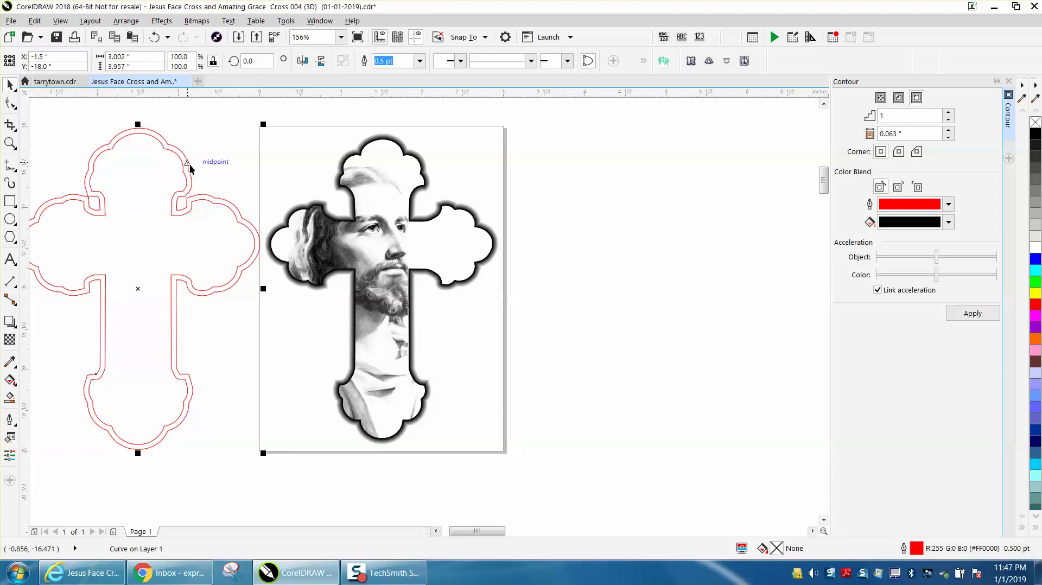
drag(187, 164, 431, 164)
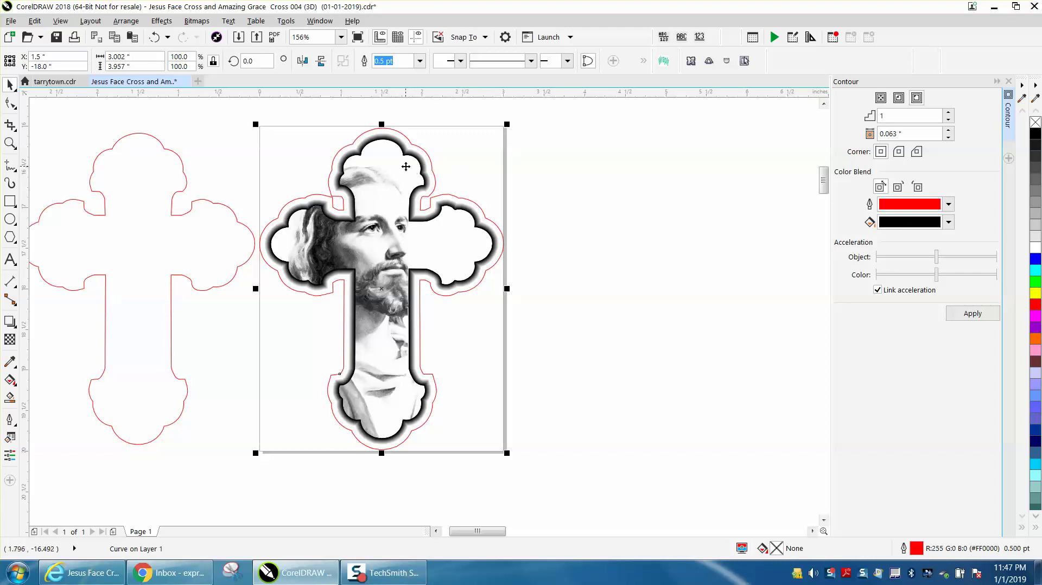
Zoom in to inspect the contour gap, then undo the moved contour and the contour effect.
click(9, 143)
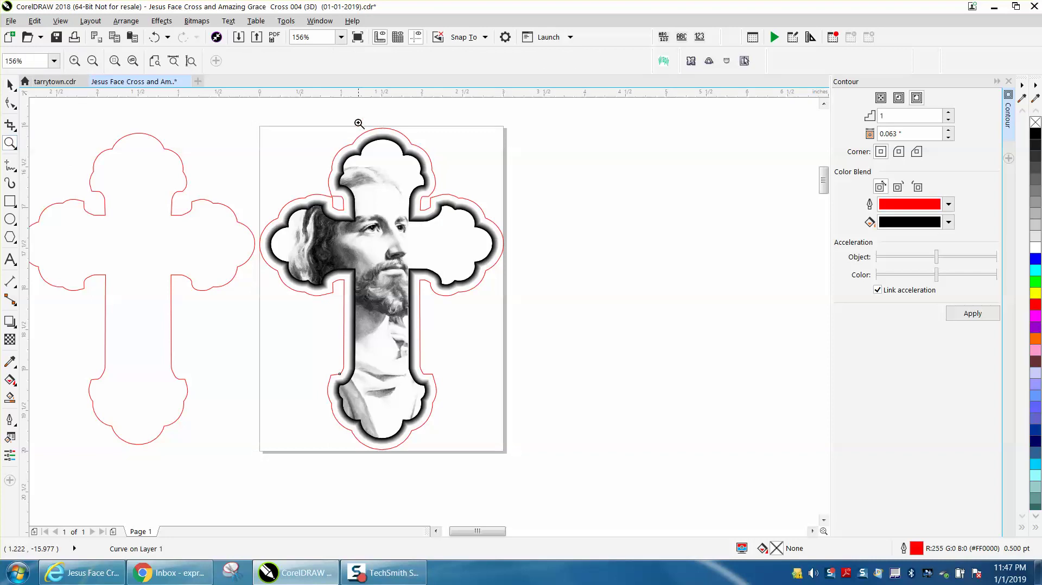
drag(359, 124, 440, 165)
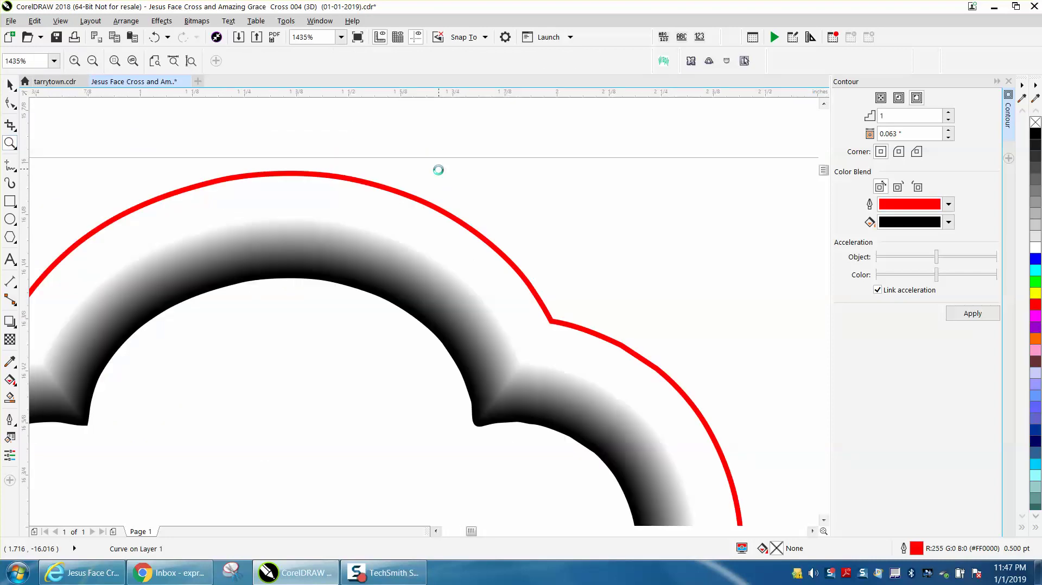
right_click(439, 169)
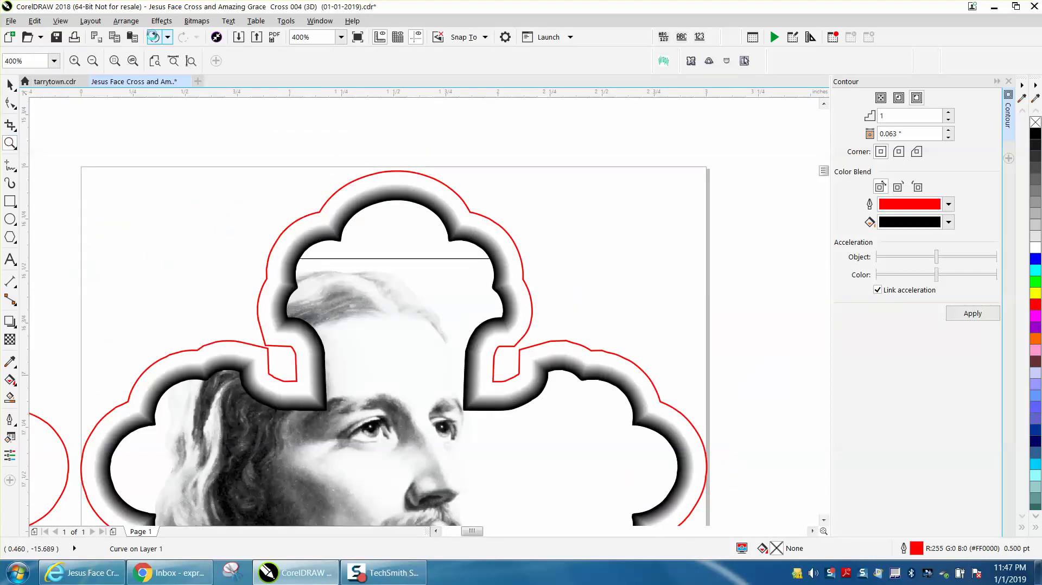
click(154, 37)
right_click(459, 136)
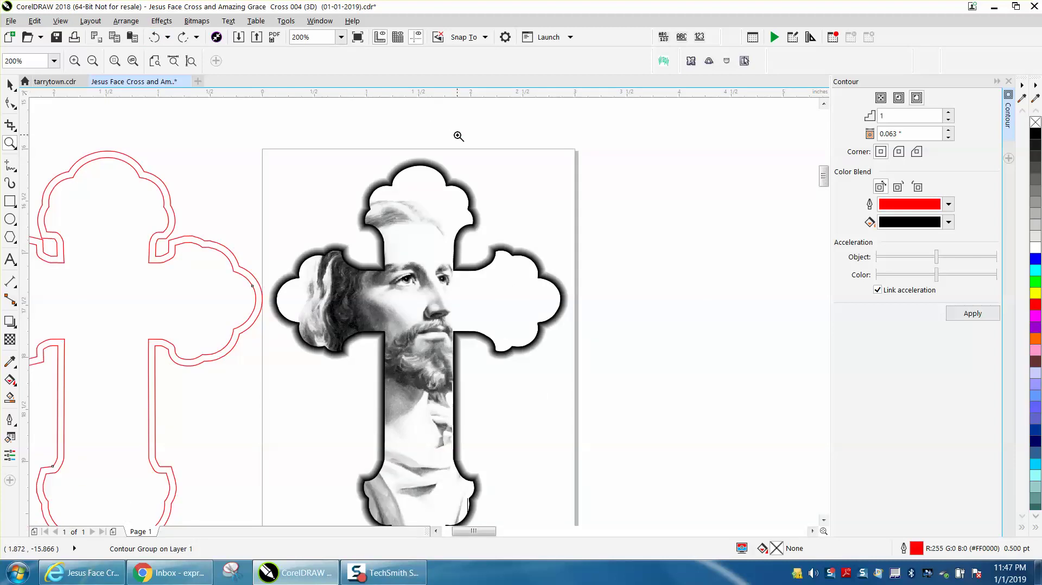
click(155, 37)
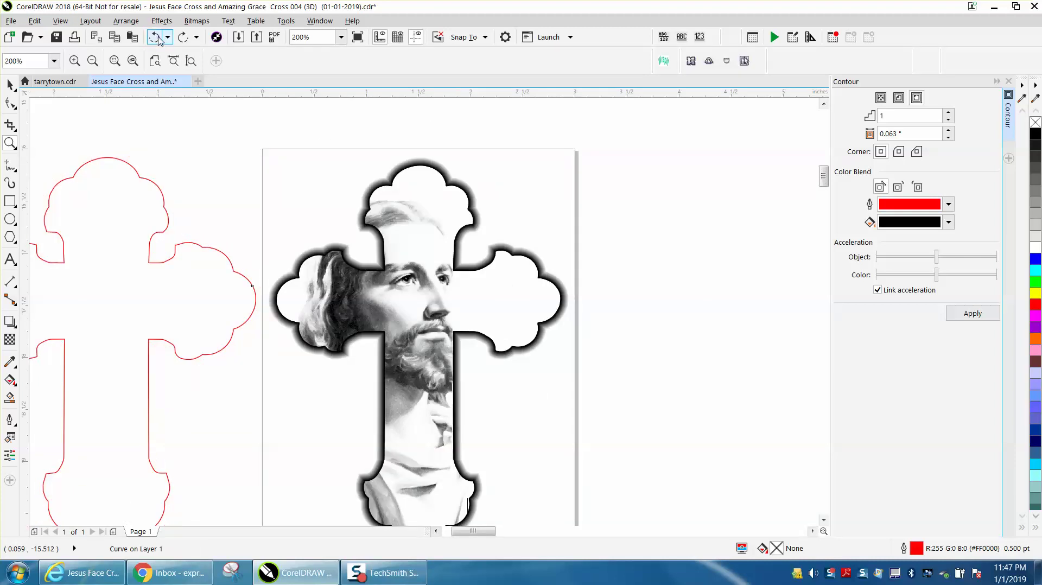
Change the contour offset to 0.03 inch and apply it to the left cross outline.
click(903, 131)
double_click(896, 134)
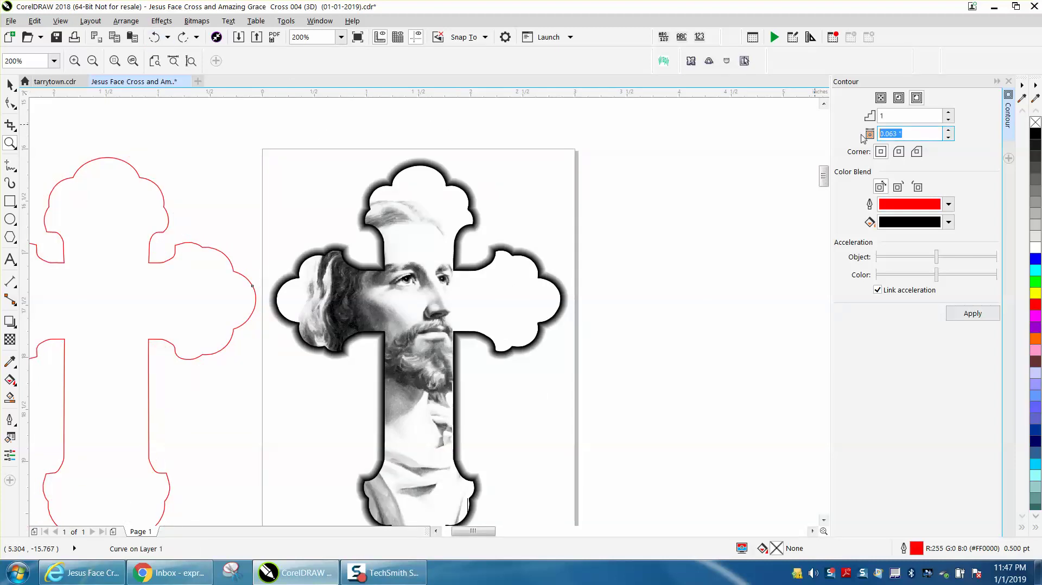
text(.03)
click(977, 315)
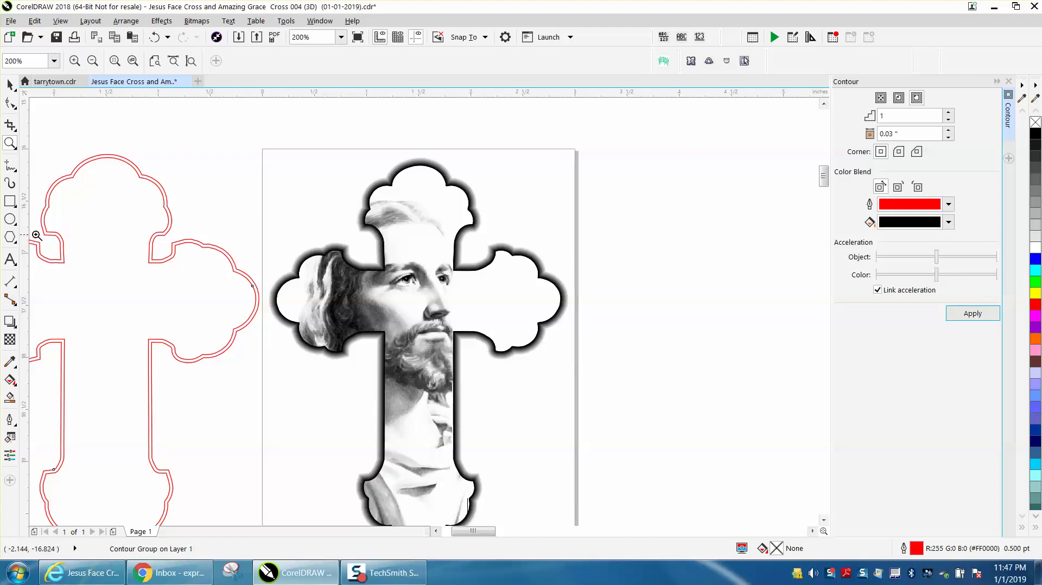
Break the 0.03-inch contour group apart and clear the selection.
click(126, 21)
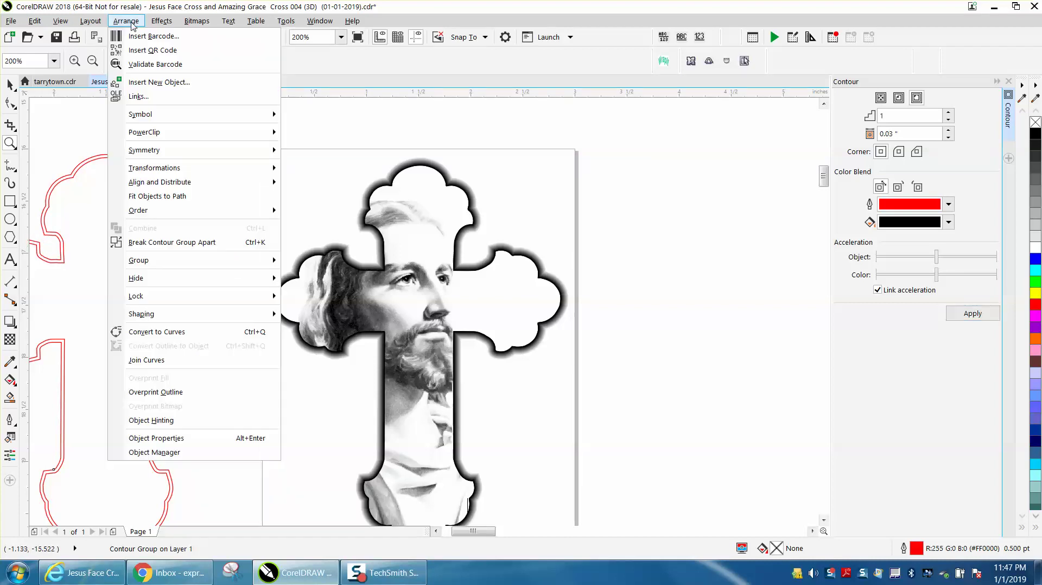
click(166, 244)
click(199, 163)
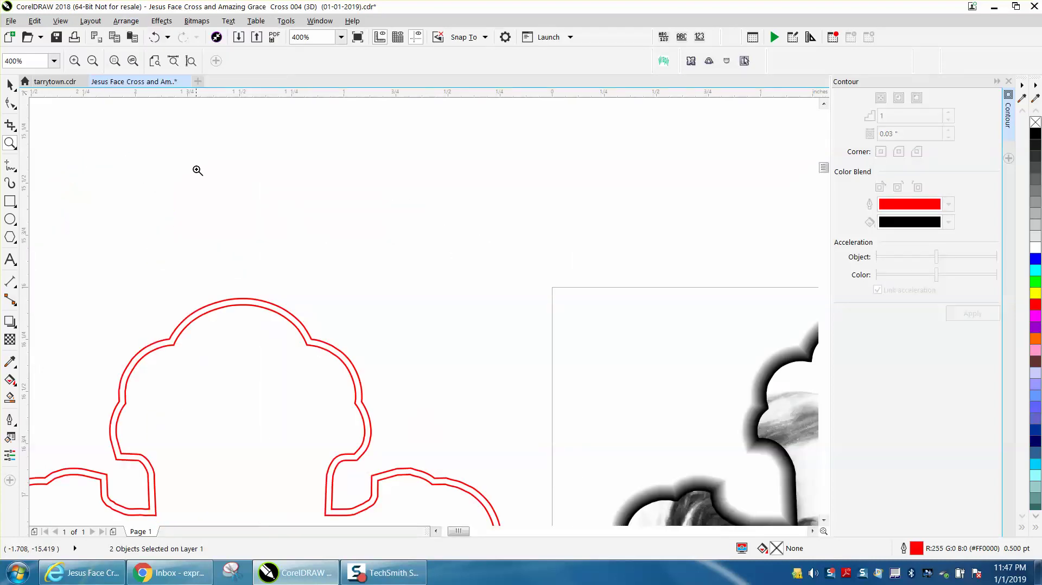
scroll(132, 144, down, 2)
click(11, 84)
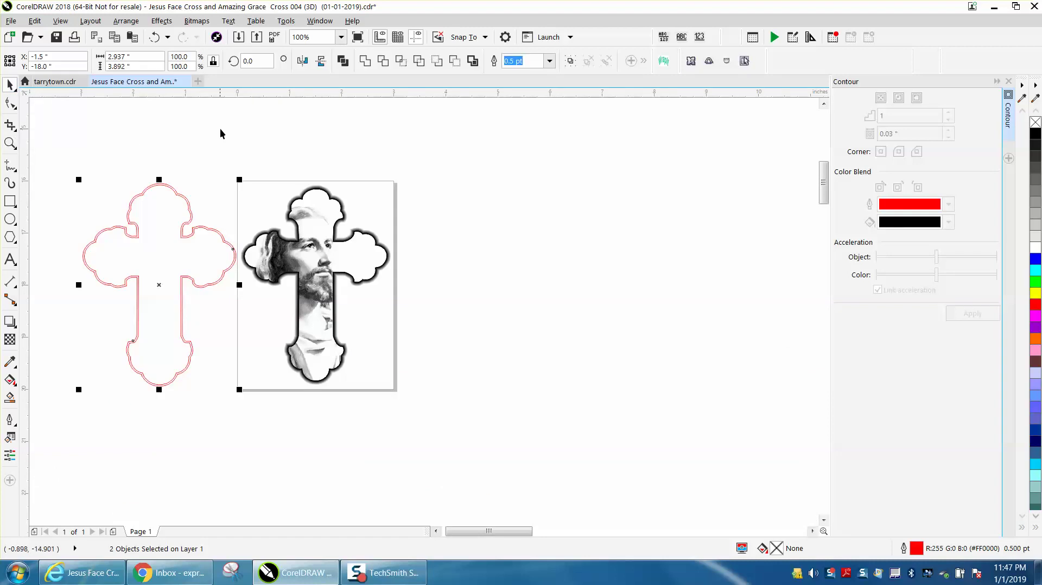
click(220, 128)
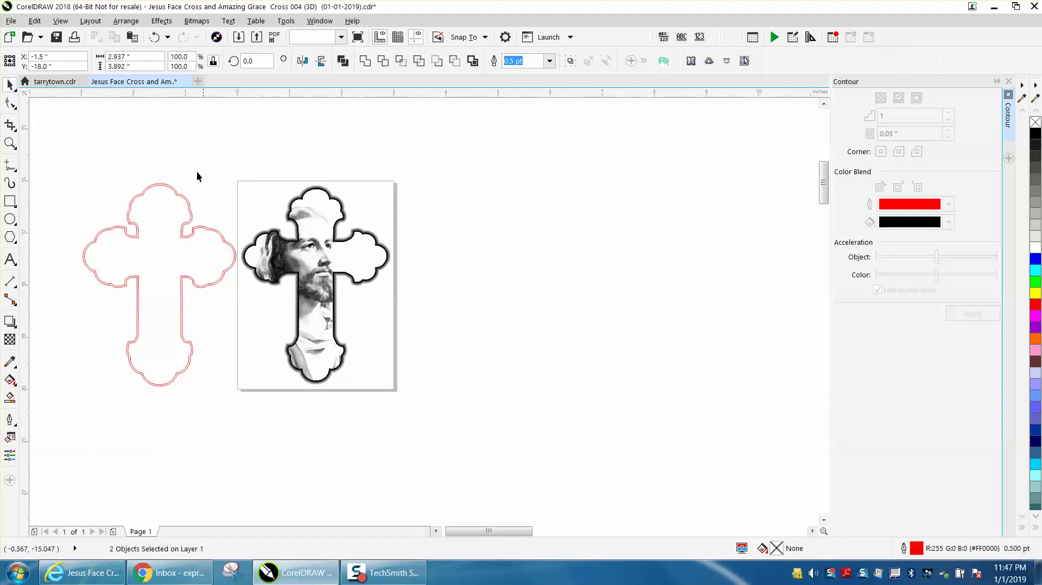
Nudge the outer contour curve 3 inches right onto the photo cross and zoom in to check it.
click(190, 205)
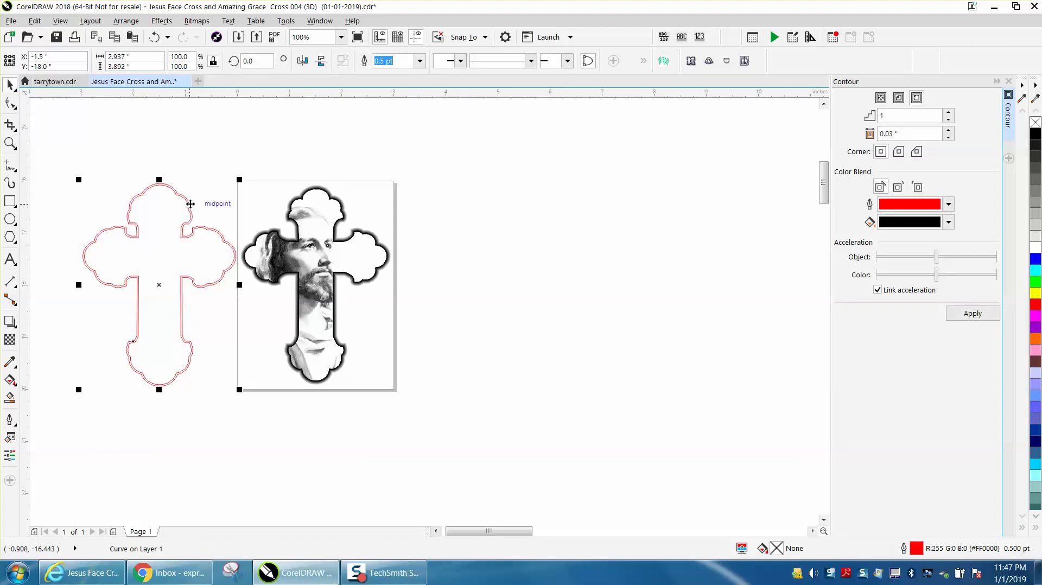
key(Right)
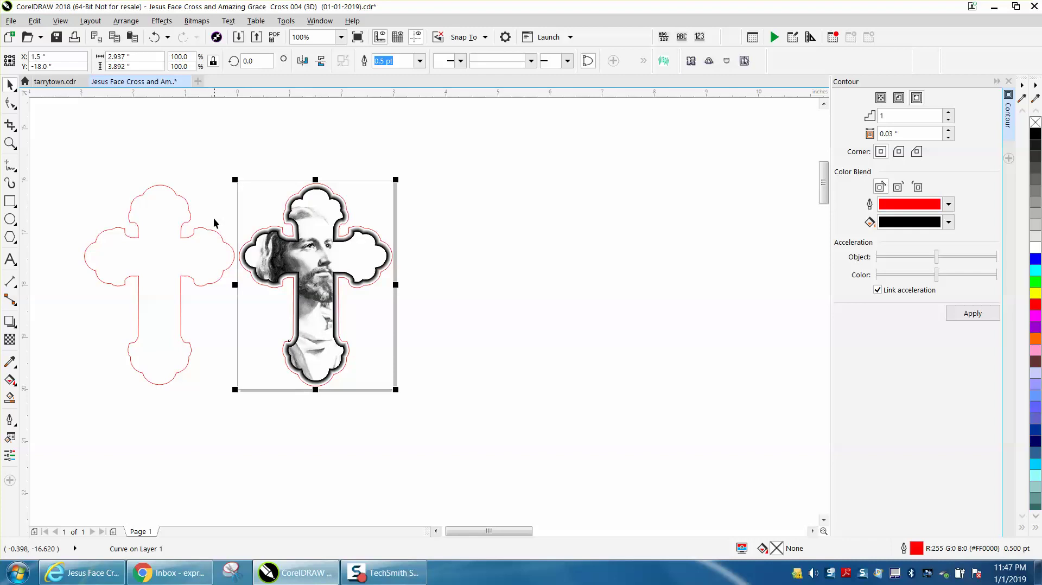
click(10, 143)
drag(236, 178, 478, 401)
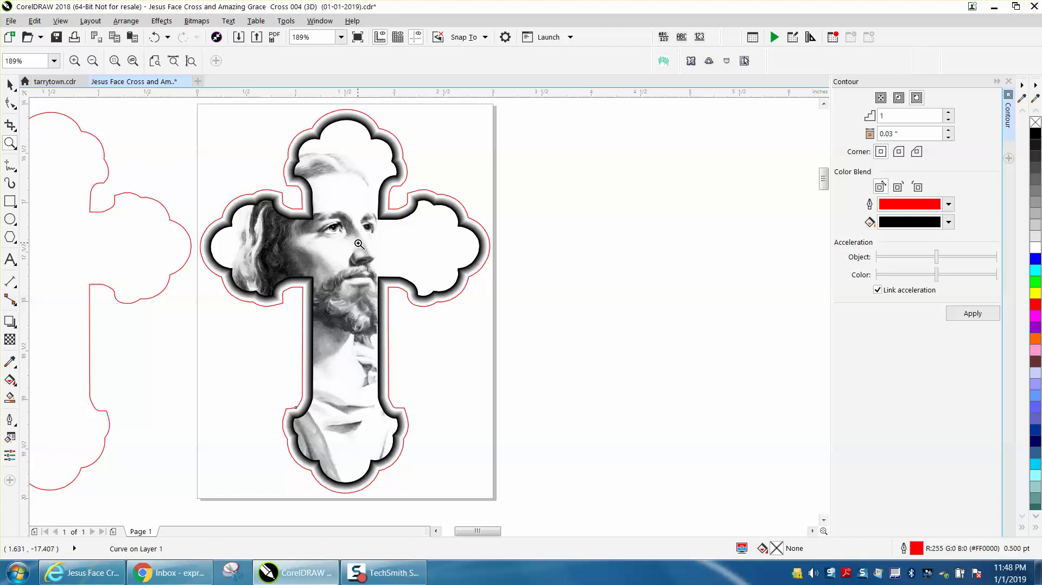
scroll(359, 244, down, 2)
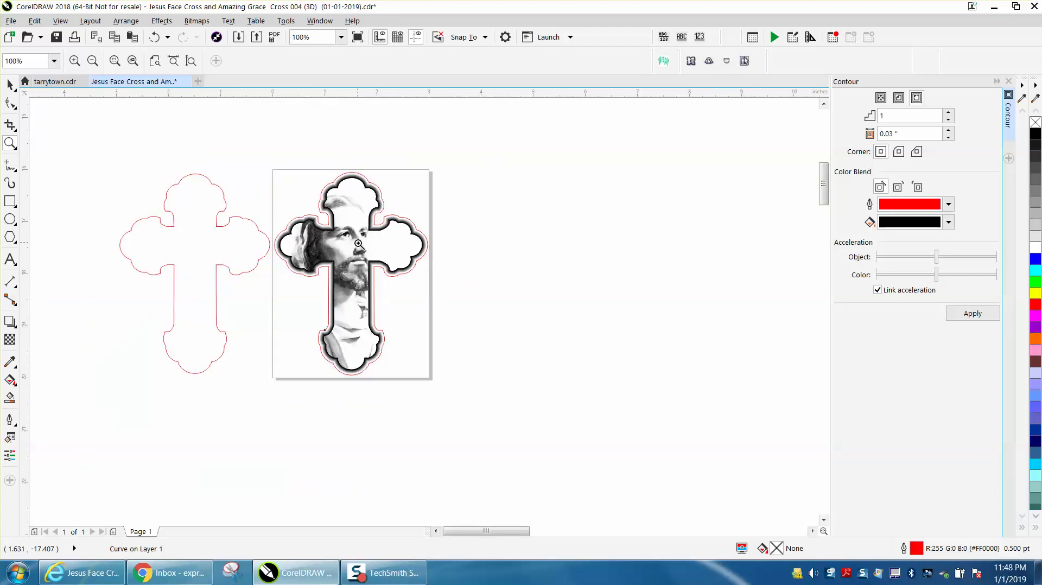